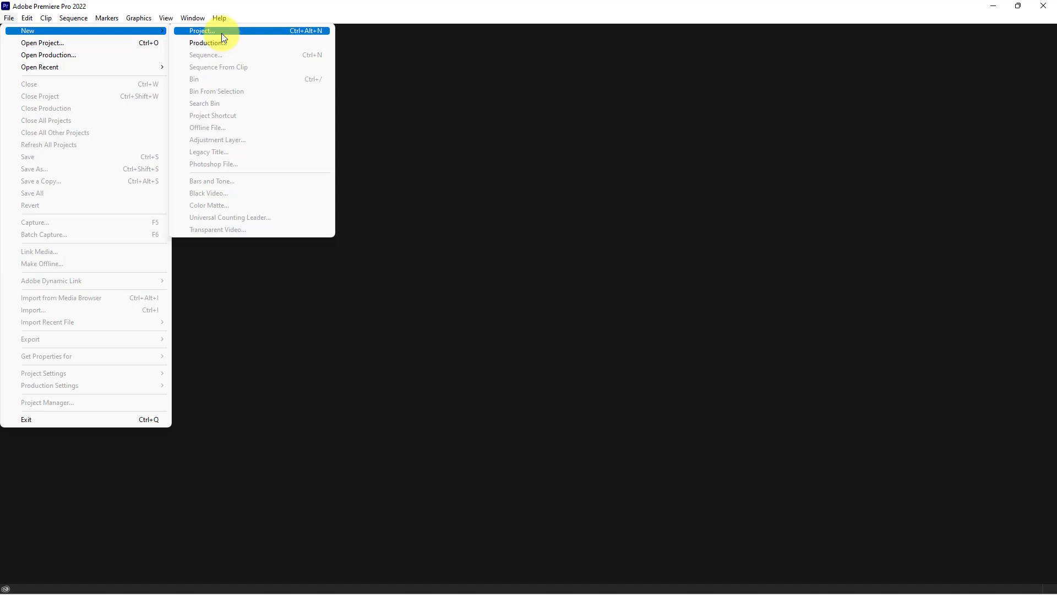
Step: Create a new project and name it Food
click(222, 34)
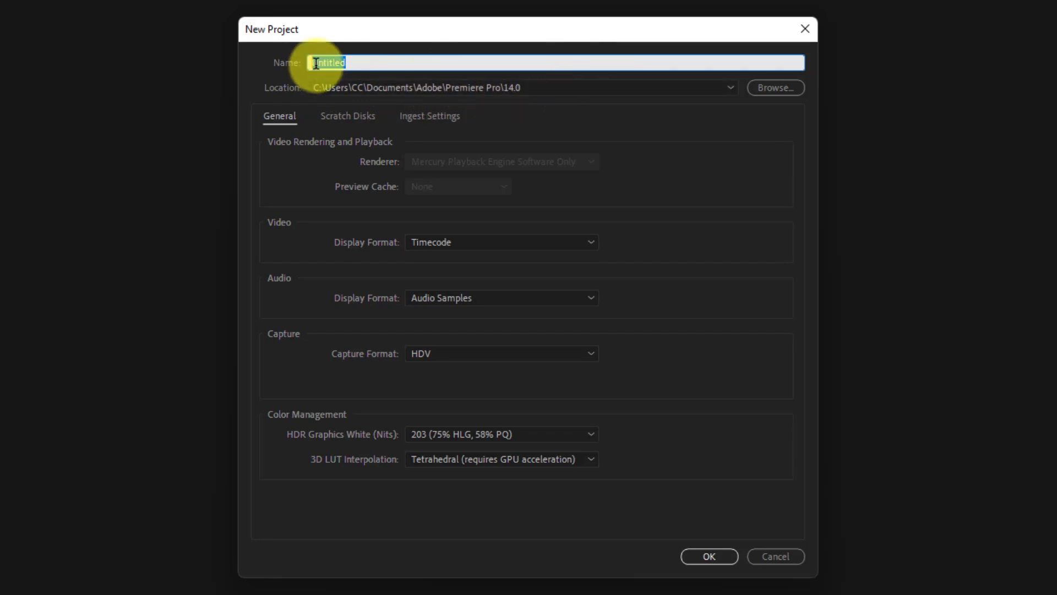
click(368, 62)
drag(368, 62, 229, 67)
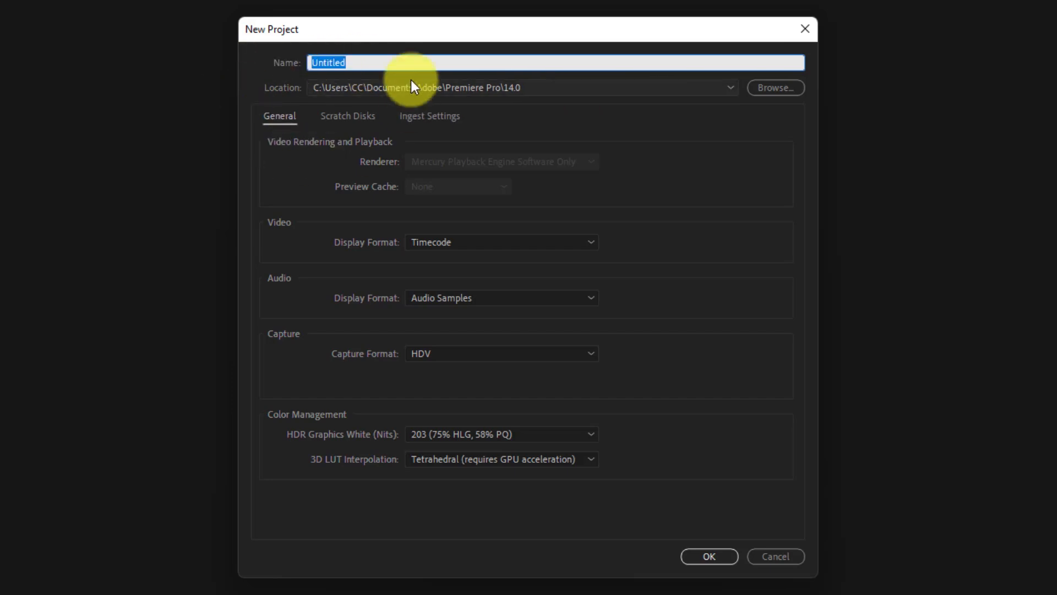
text(Food)
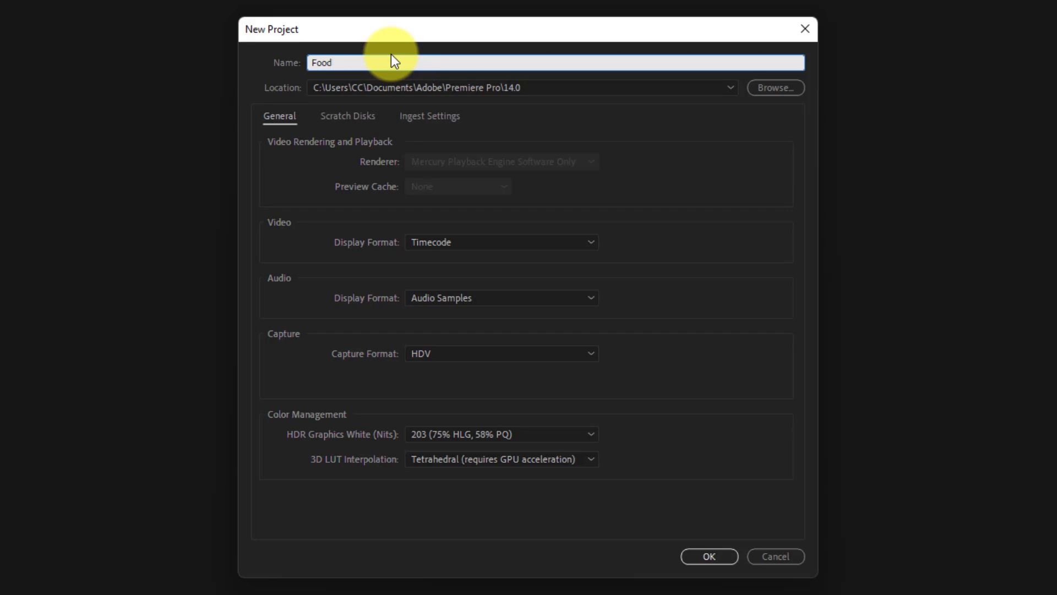
drag(309, 63, 332, 62)
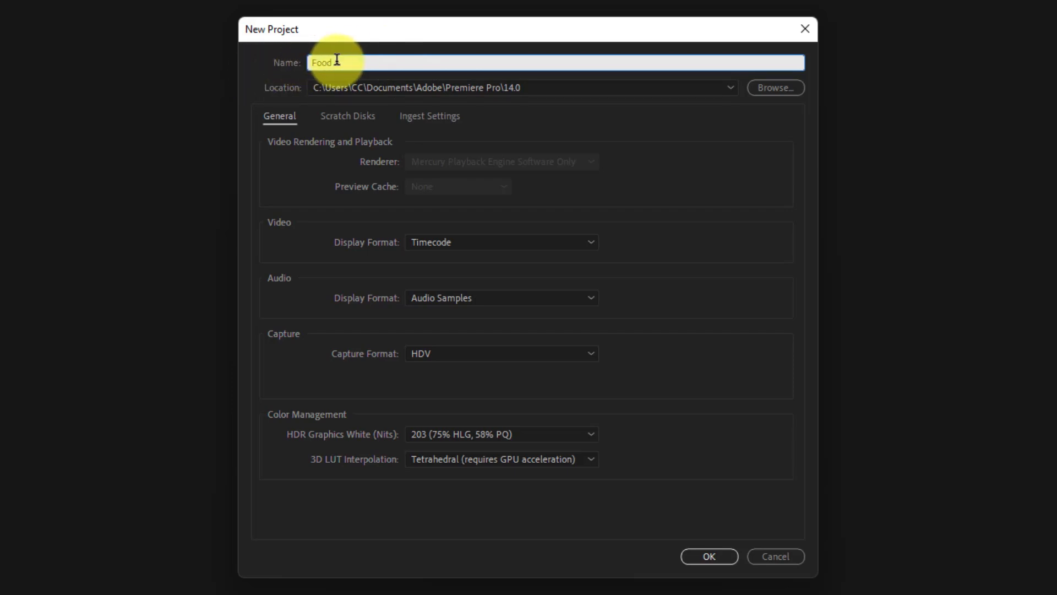
Step: Set the project's save location to the Premiere Pro Projects folder on the Desktop
click(773, 88)
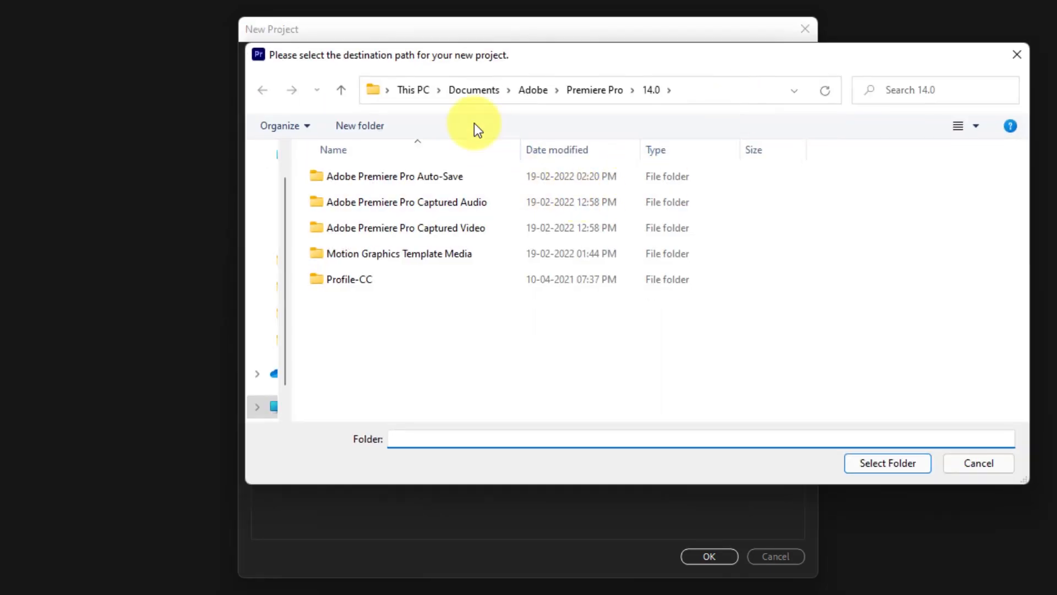
click(420, 91)
double_click(395, 186)
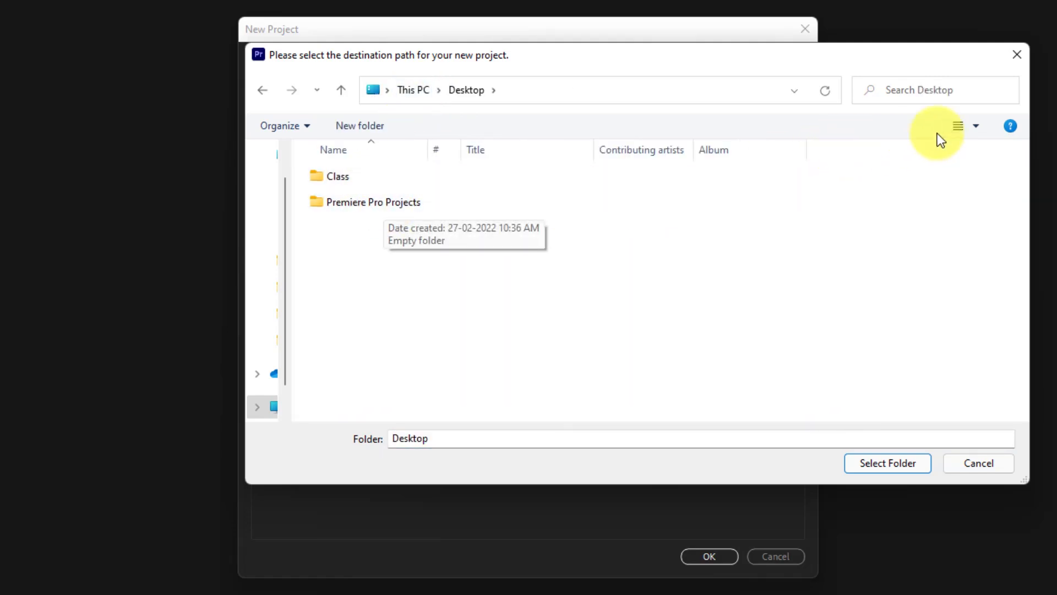
click(976, 122)
click(1021, 11)
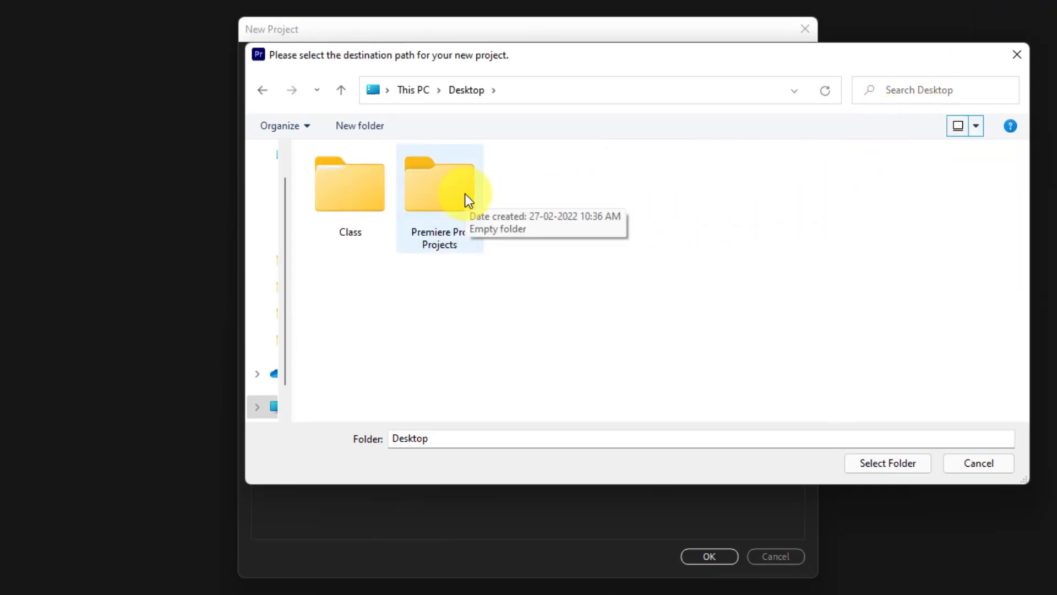
double_click(446, 188)
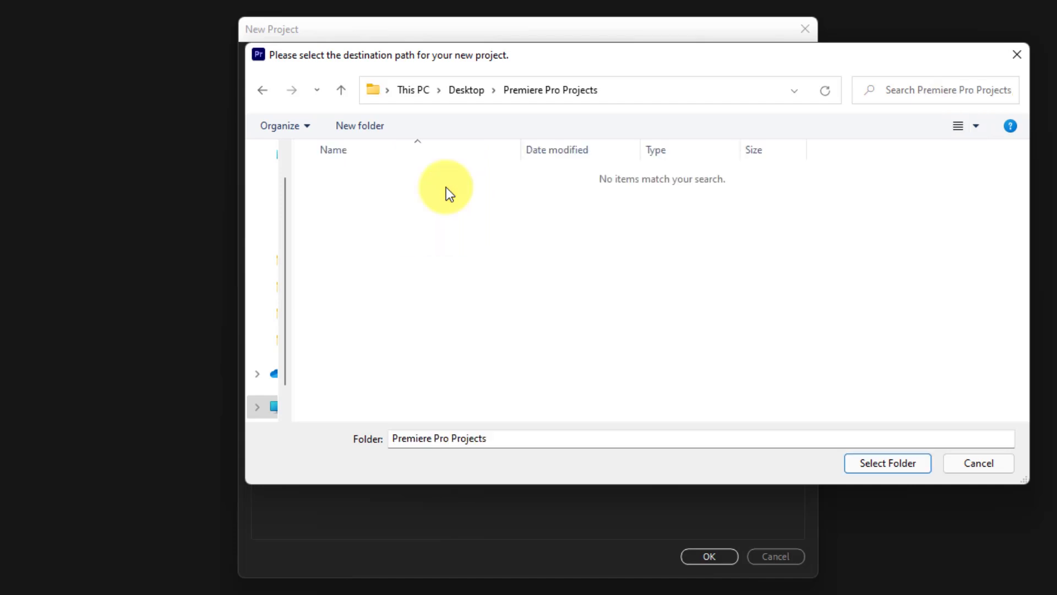
click(466, 90)
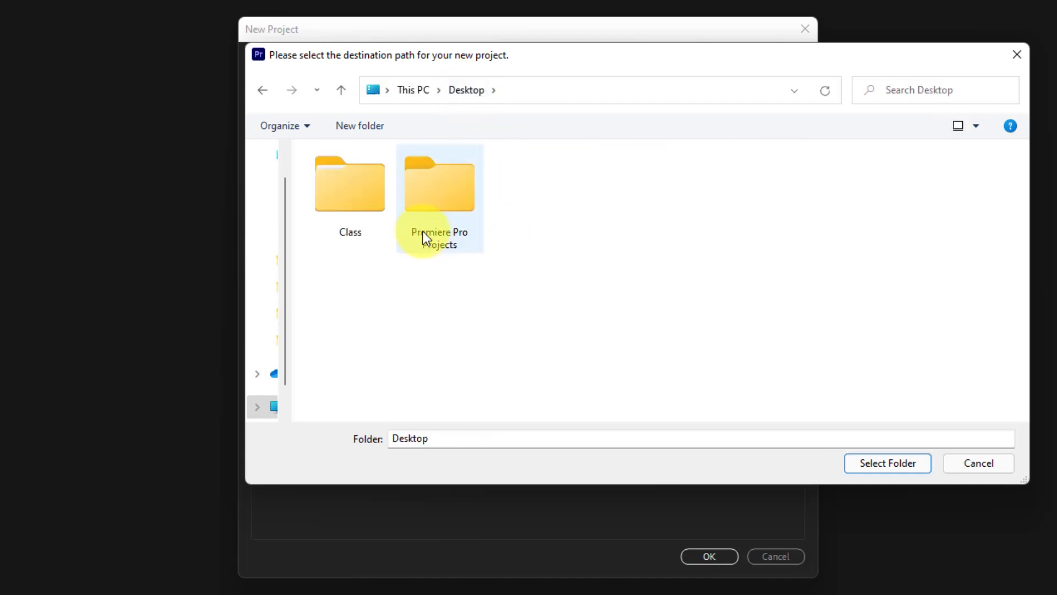
double_click(447, 210)
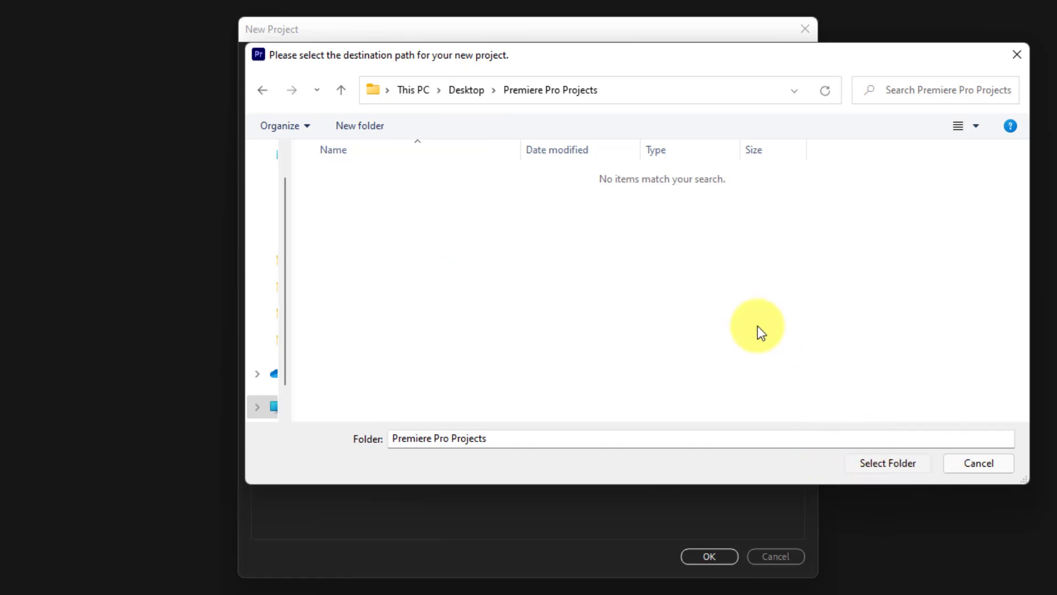
click(868, 470)
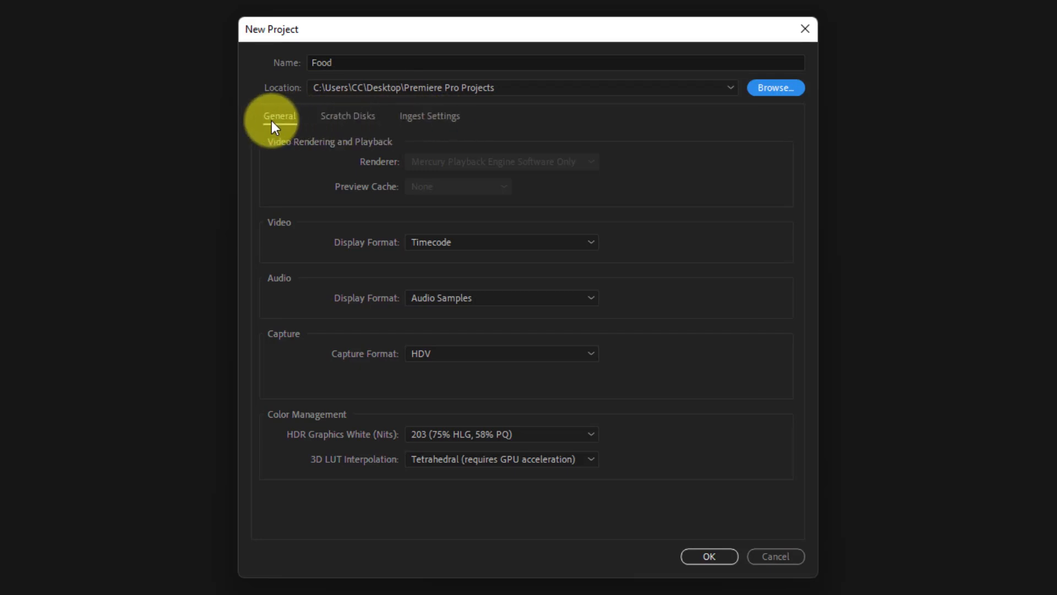
click(348, 117)
click(417, 124)
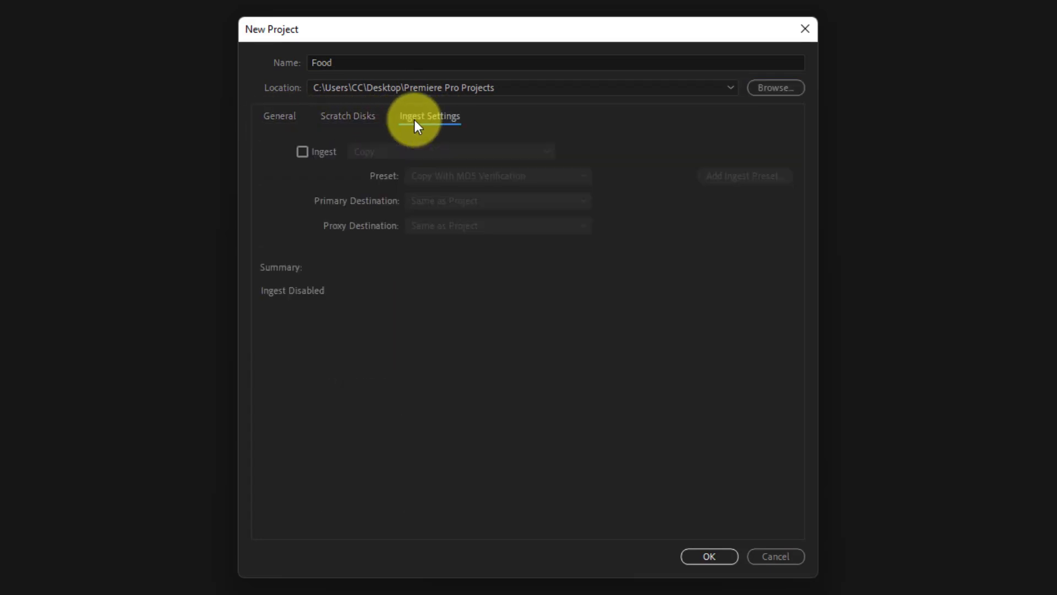
click(280, 117)
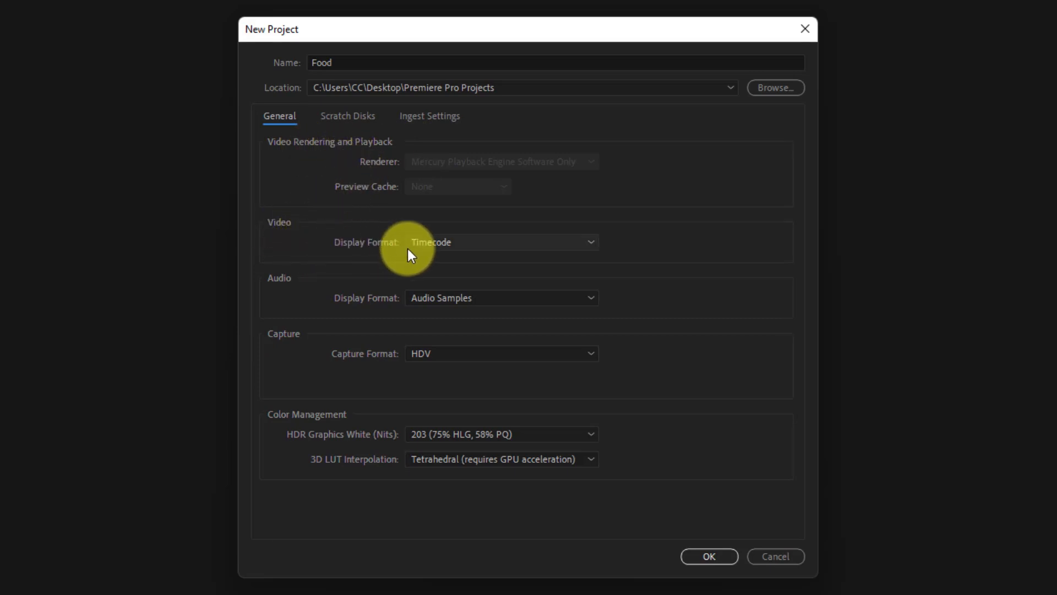
Step: Choose Timecode as the video display format and Audio Samples as the audio display format
click(470, 245)
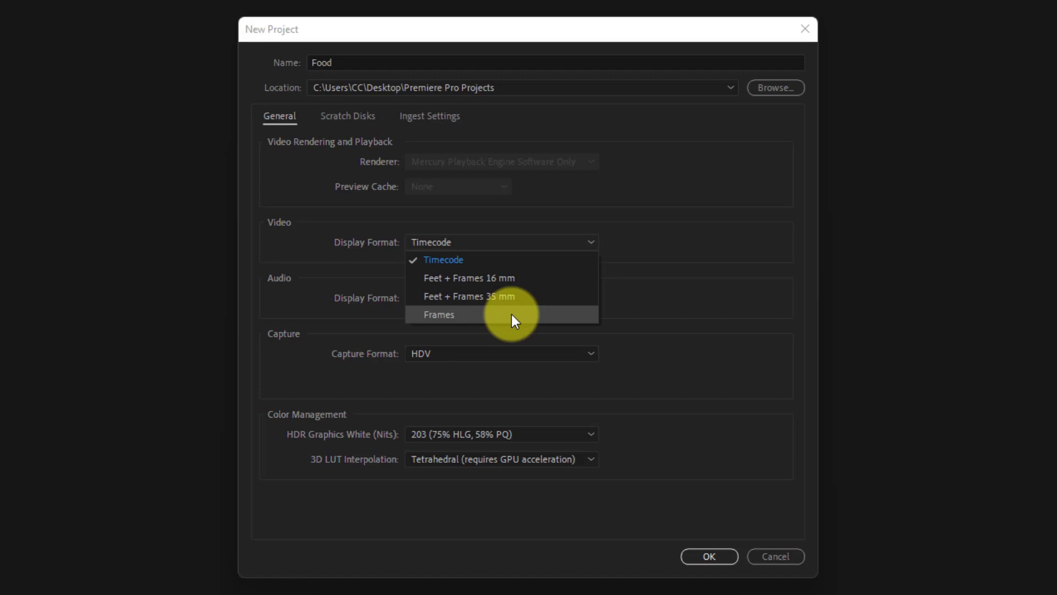
click(464, 264)
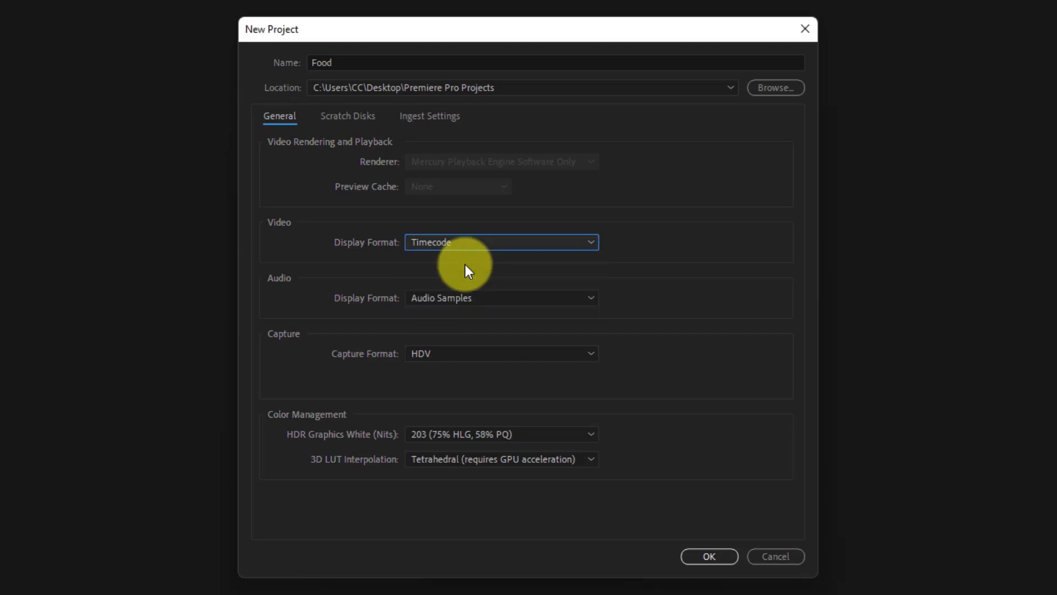
click(457, 249)
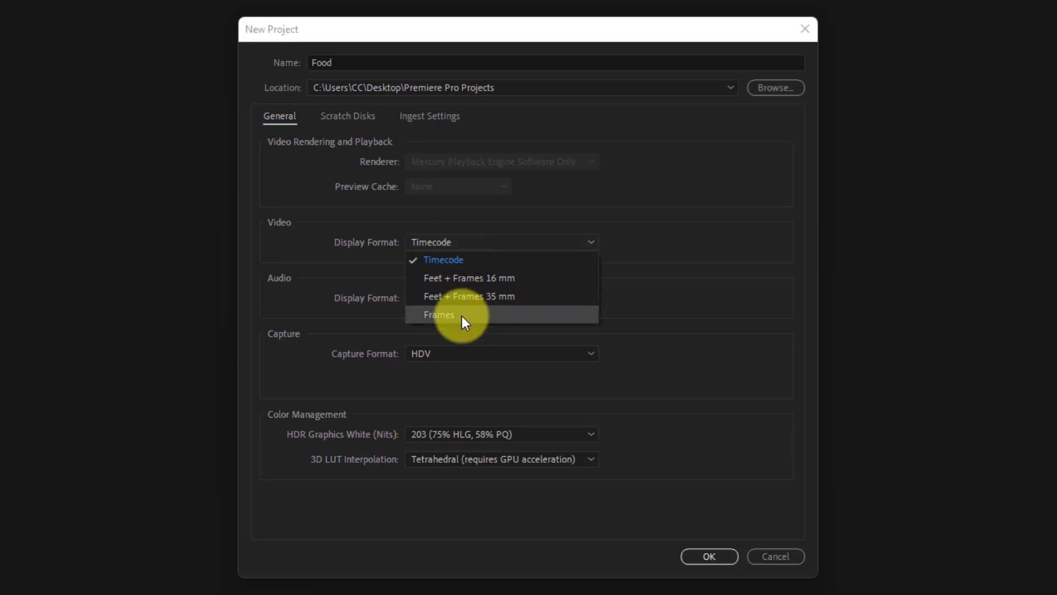
click(469, 262)
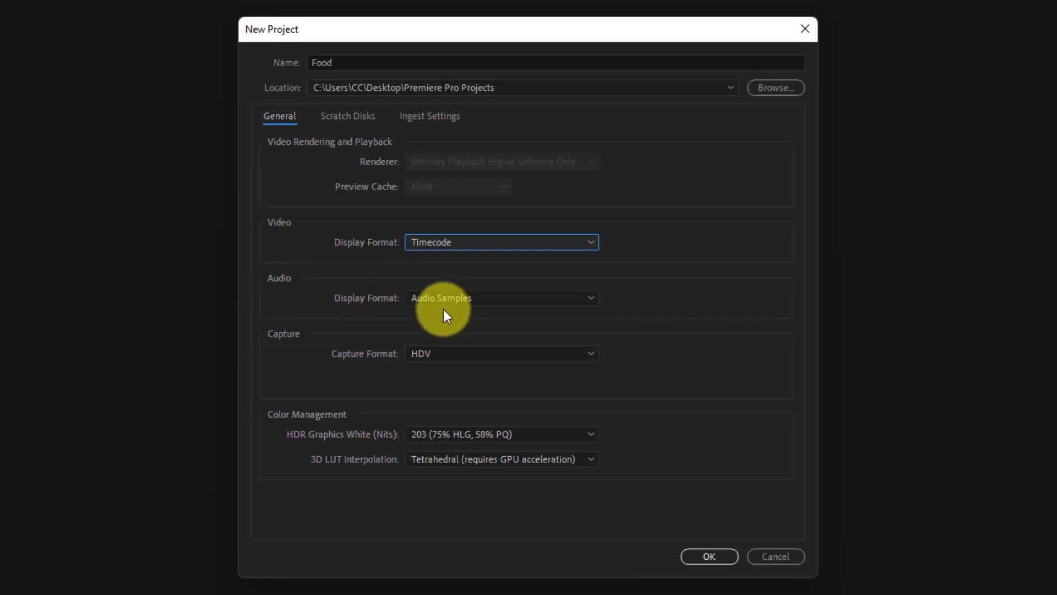
click(483, 305)
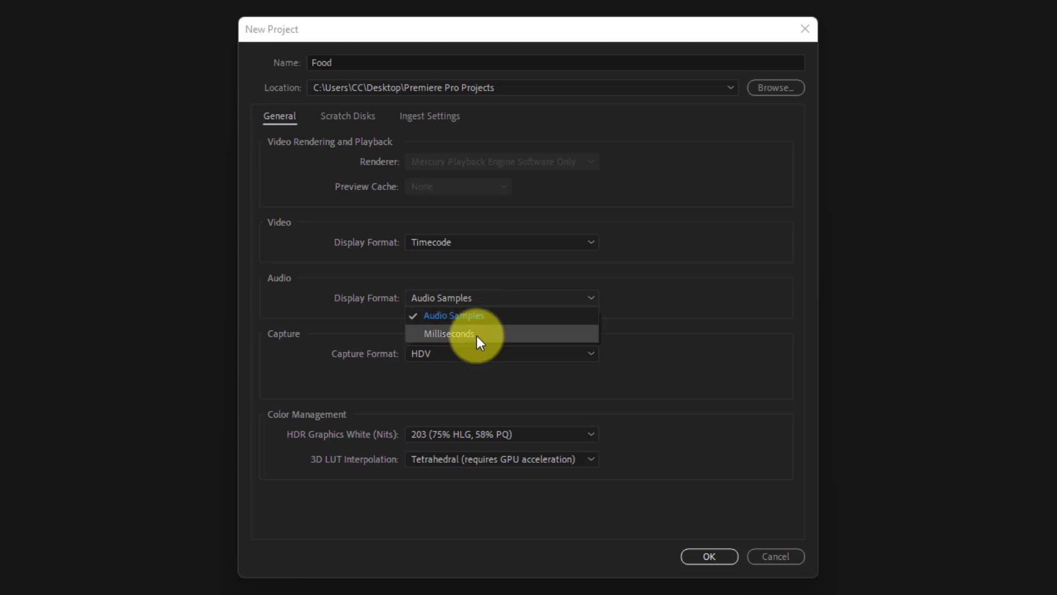
click(476, 322)
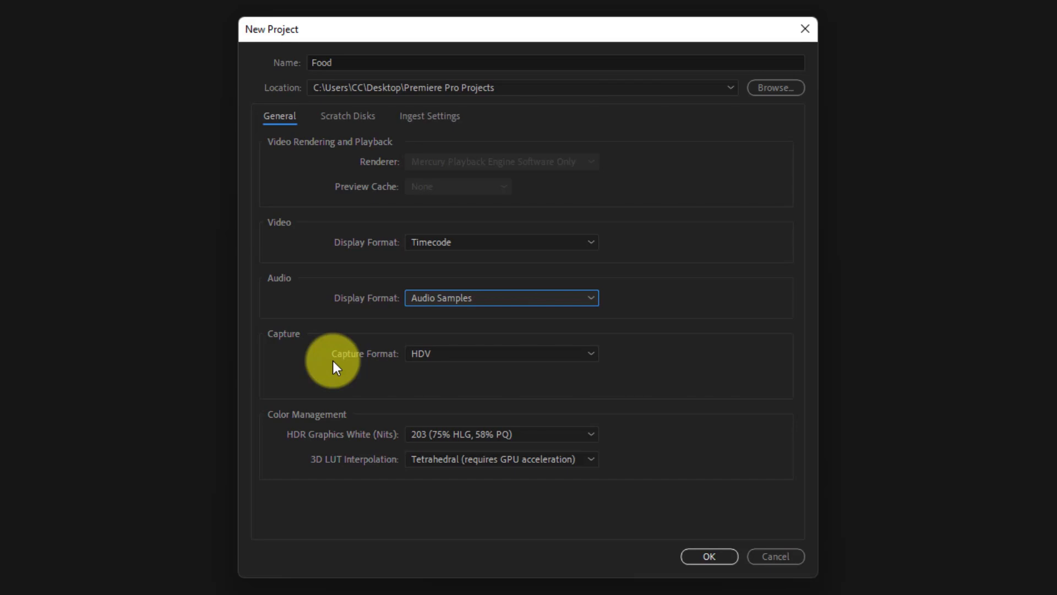
Step: Set the project's capture format to HDV
click(449, 357)
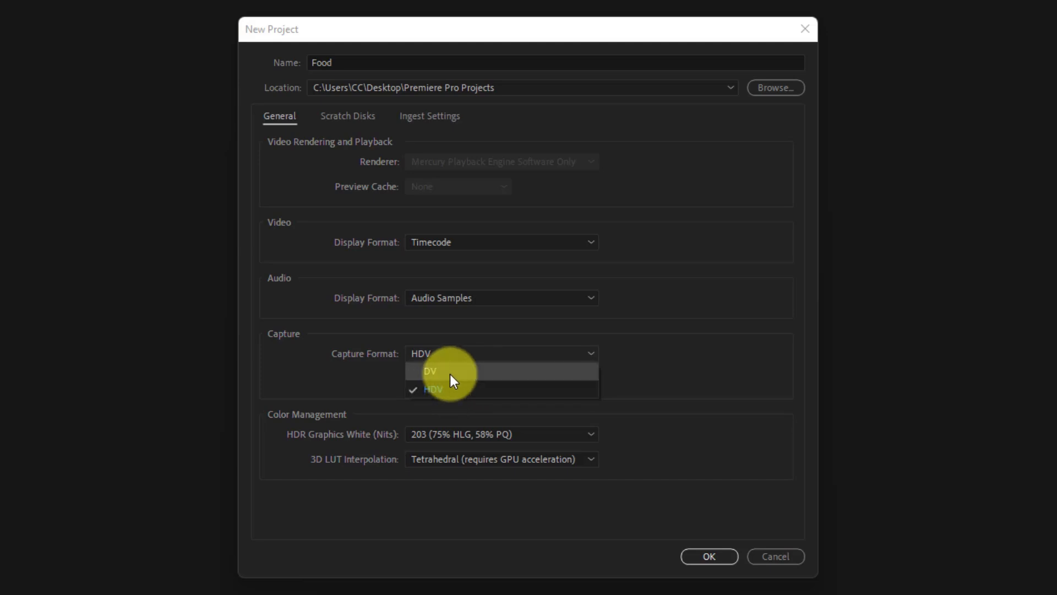
click(450, 373)
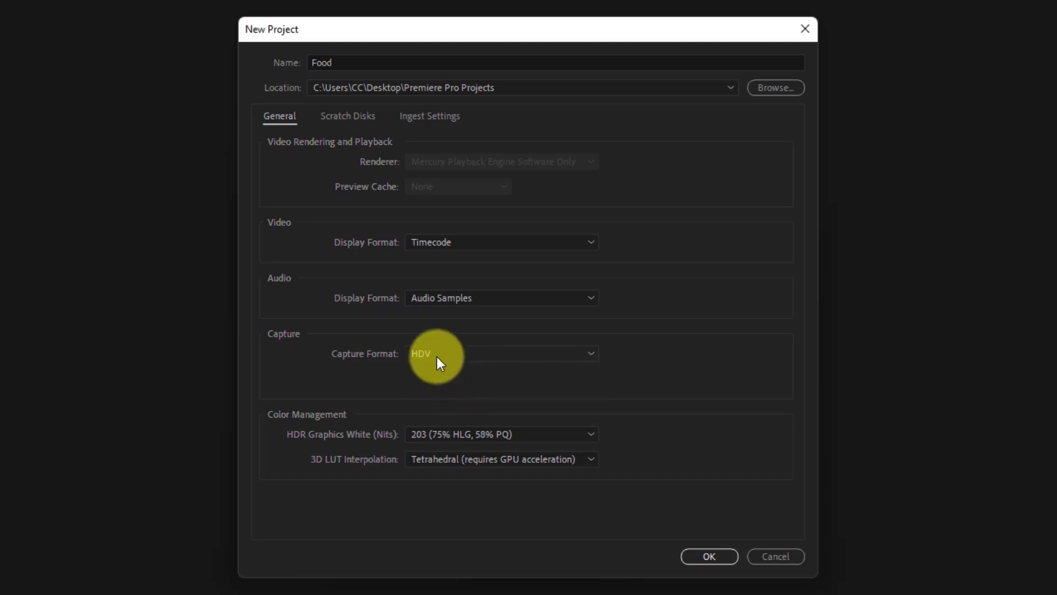
click(437, 352)
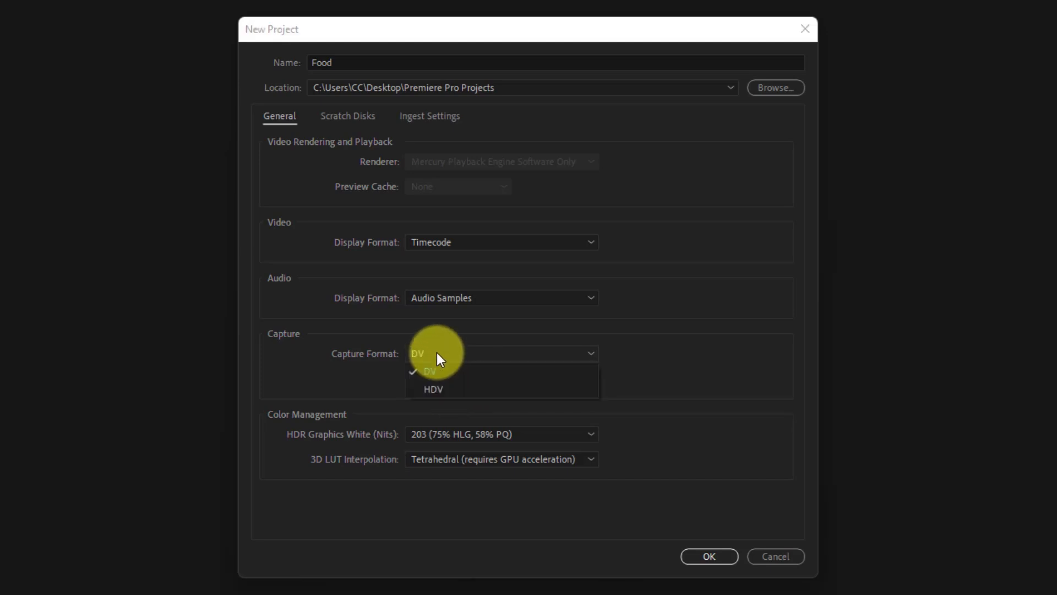
click(451, 384)
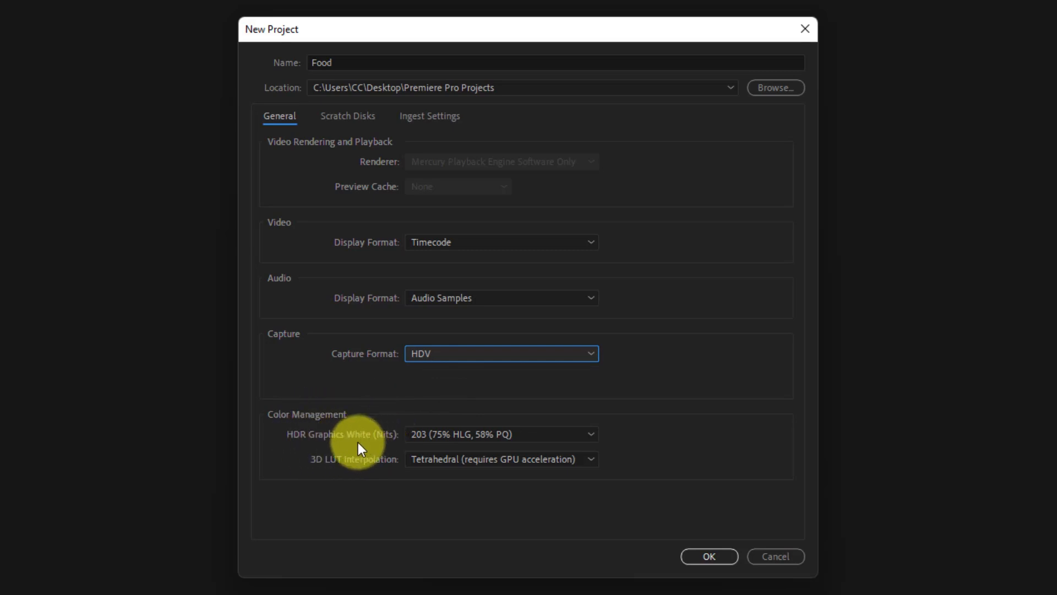
Step: Choose 203 (75% HLG, 58% PQ) for HDR Graphics White and keep Tetrahedral as the 3D LUT interpolation
click(432, 436)
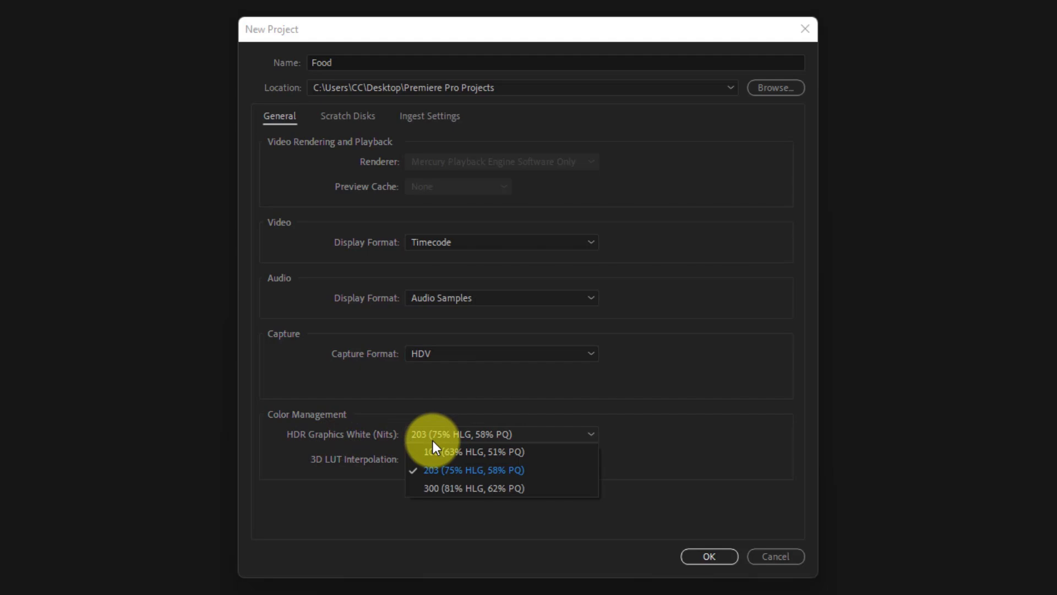
click(491, 470)
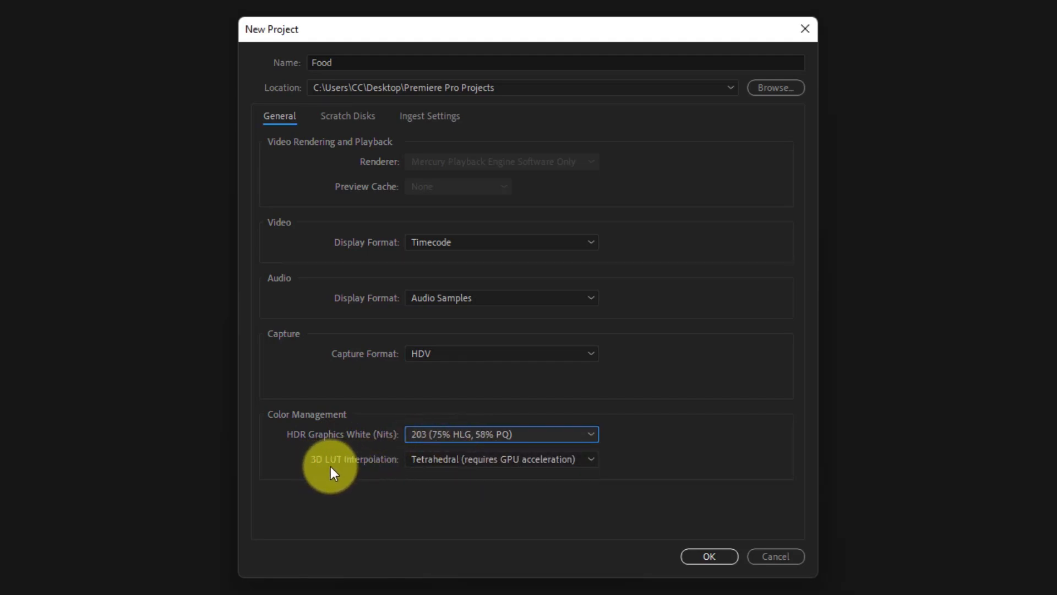
click(452, 459)
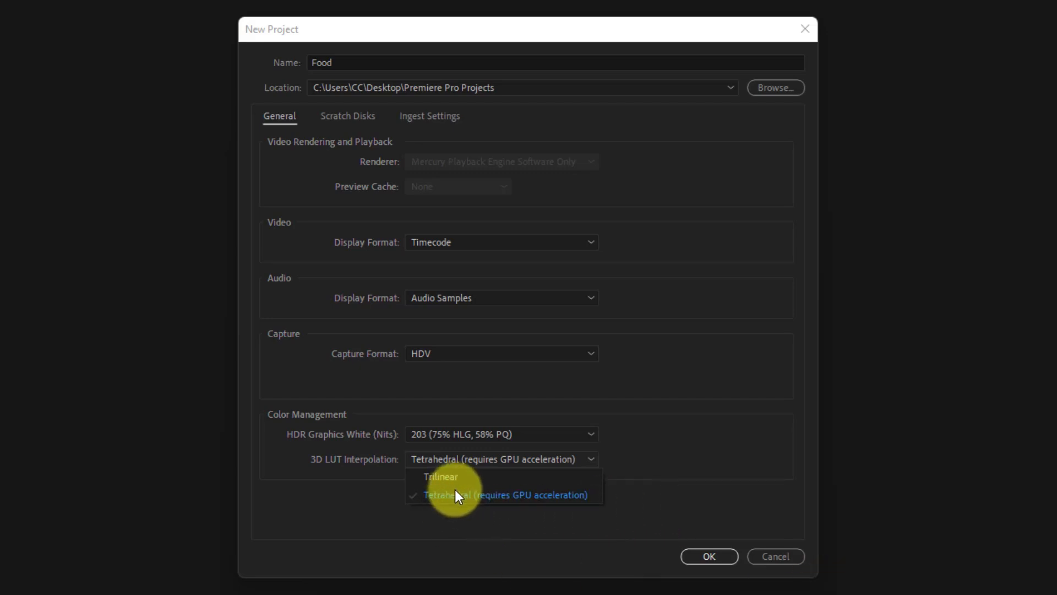
click(352, 522)
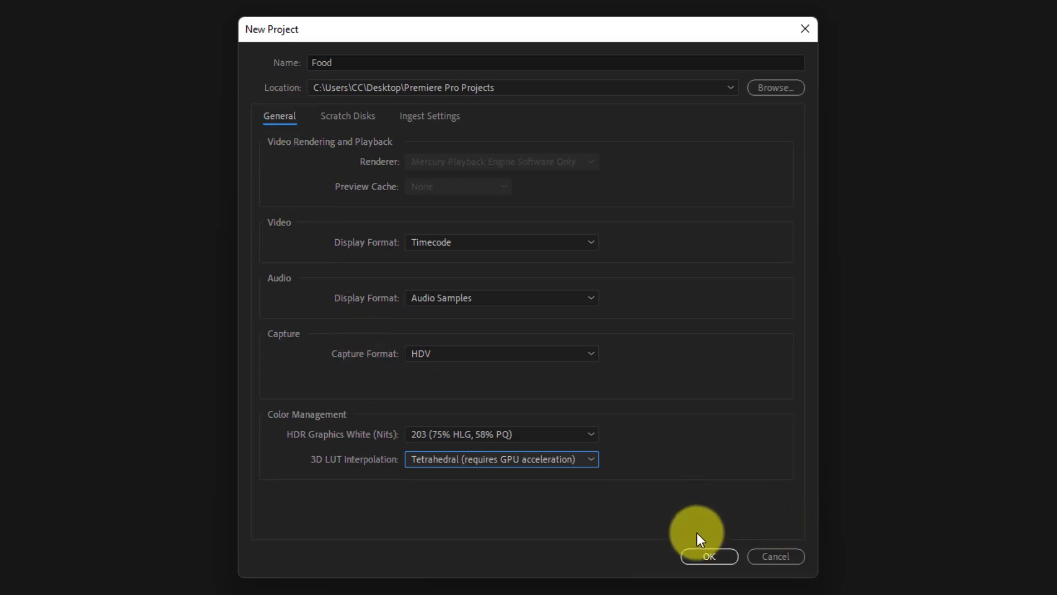
click(707, 557)
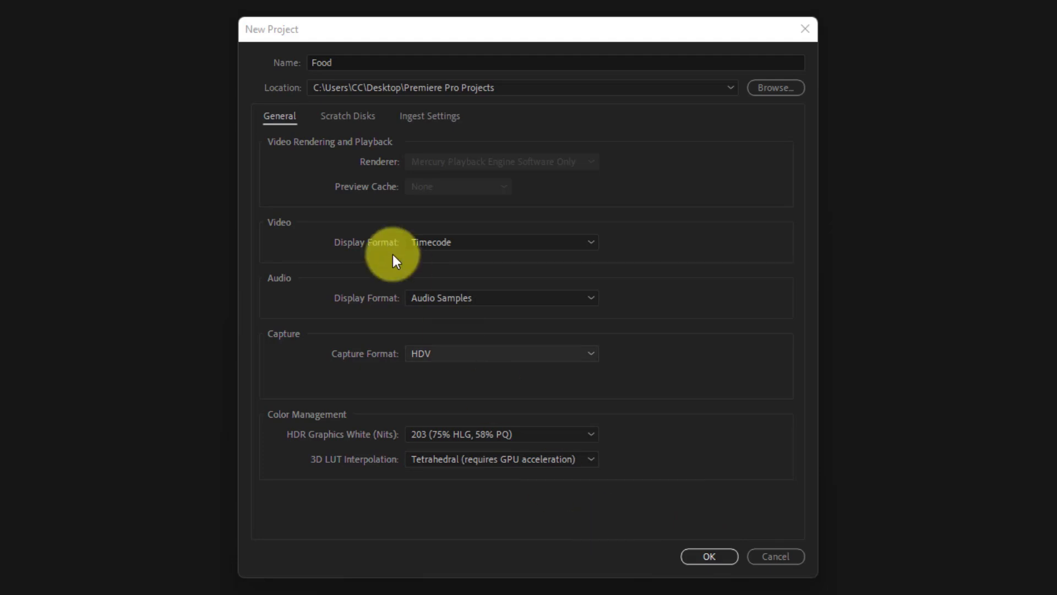
Step: Set the scratch disk for video previews to Documents and for captured video to the Premiere Pro Projects folder on the Desktop
click(341, 116)
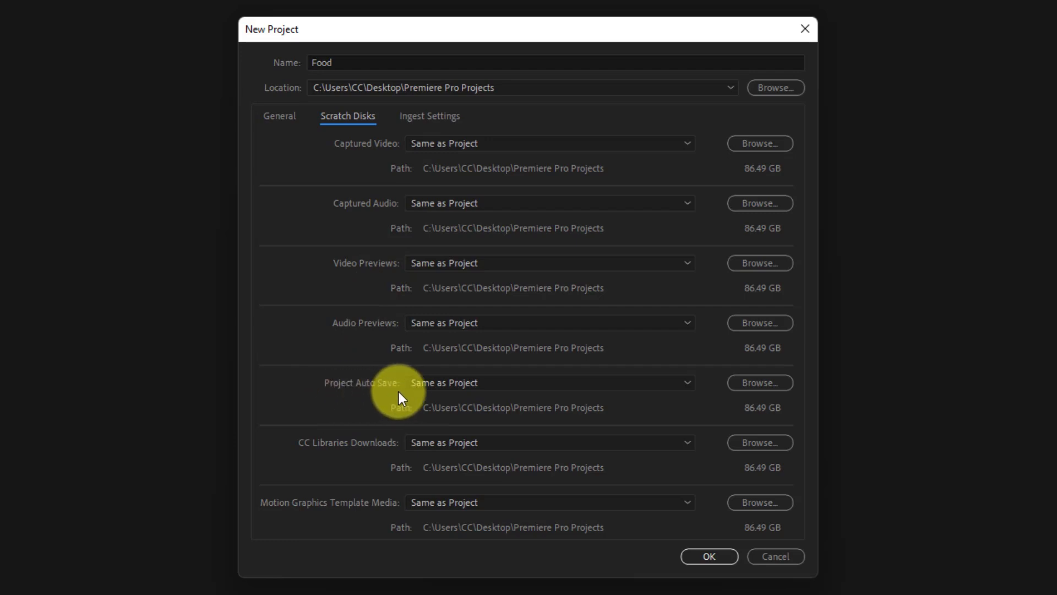
scroll(524, 269, up, 1)
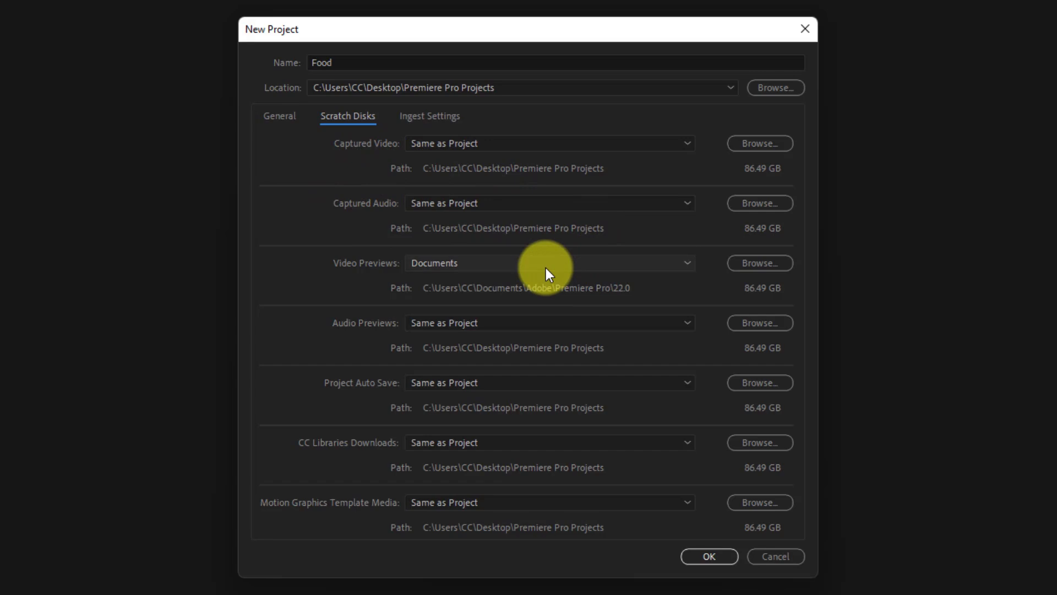
click(775, 150)
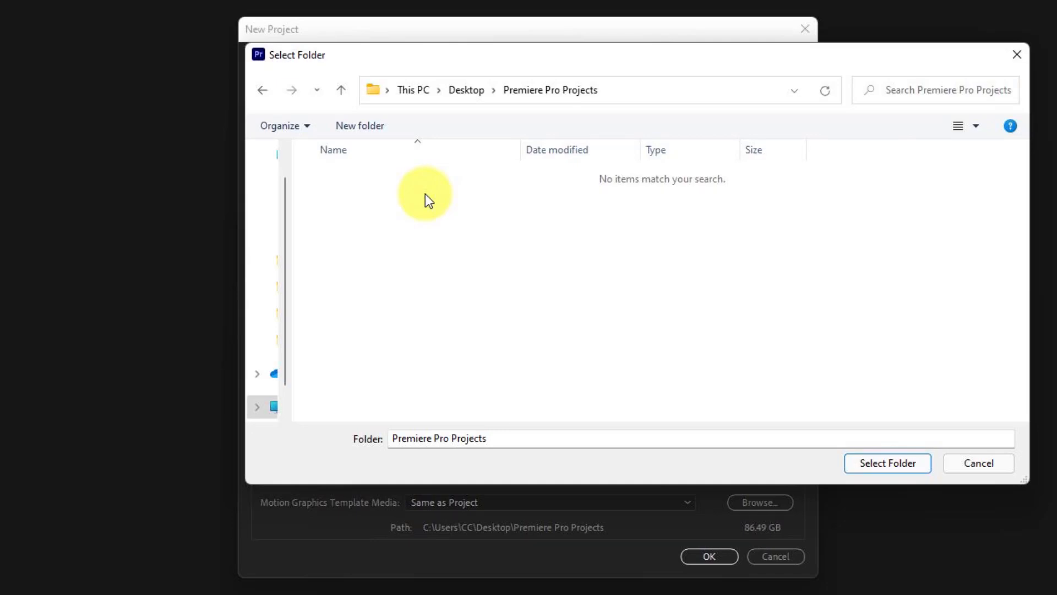
click(864, 461)
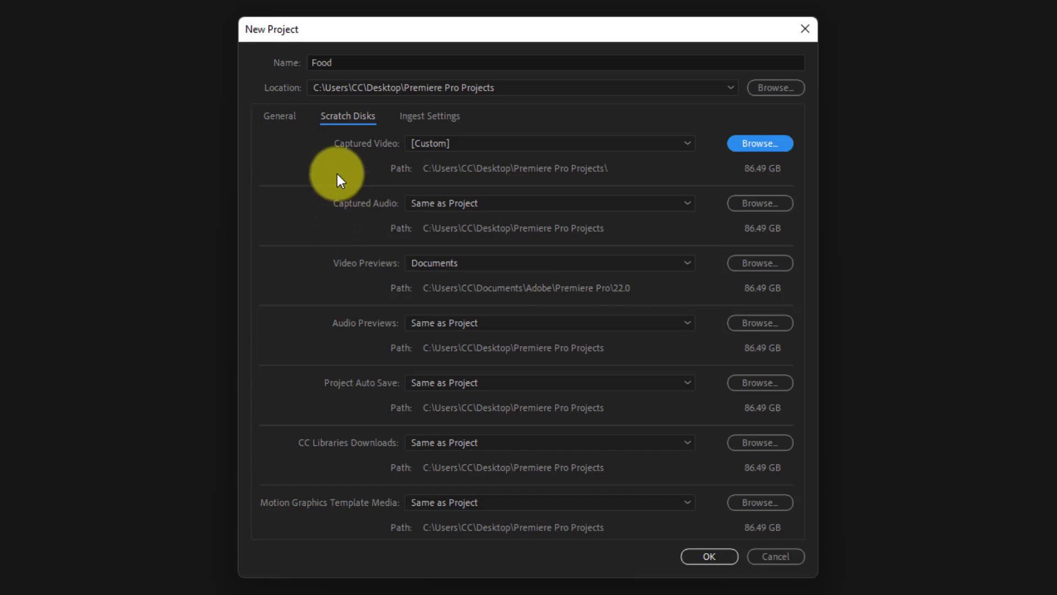
Step: Enable Ingest in the new project's ingest settings
click(279, 115)
click(341, 117)
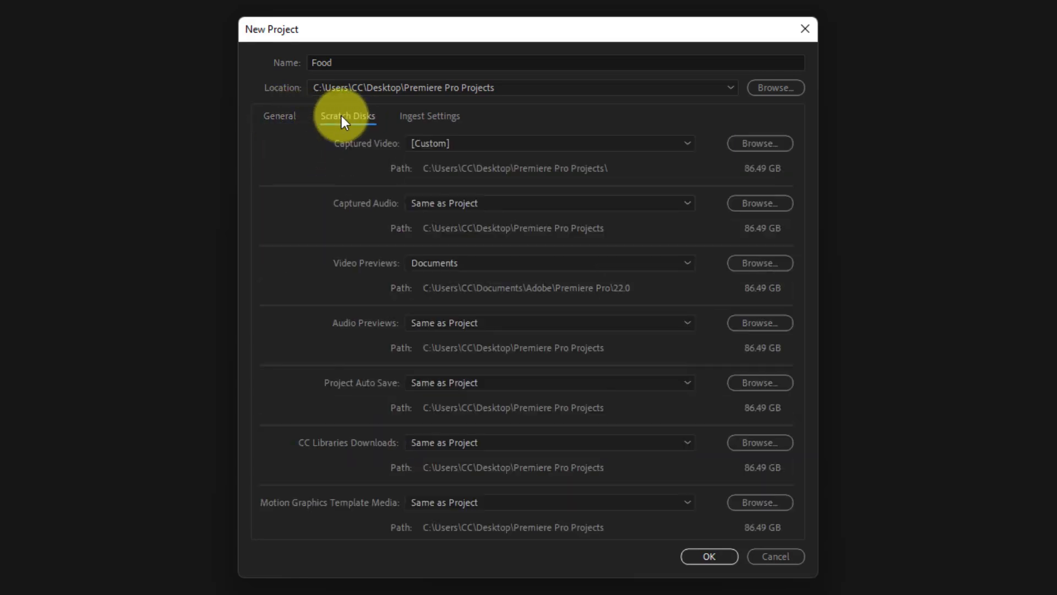
click(405, 121)
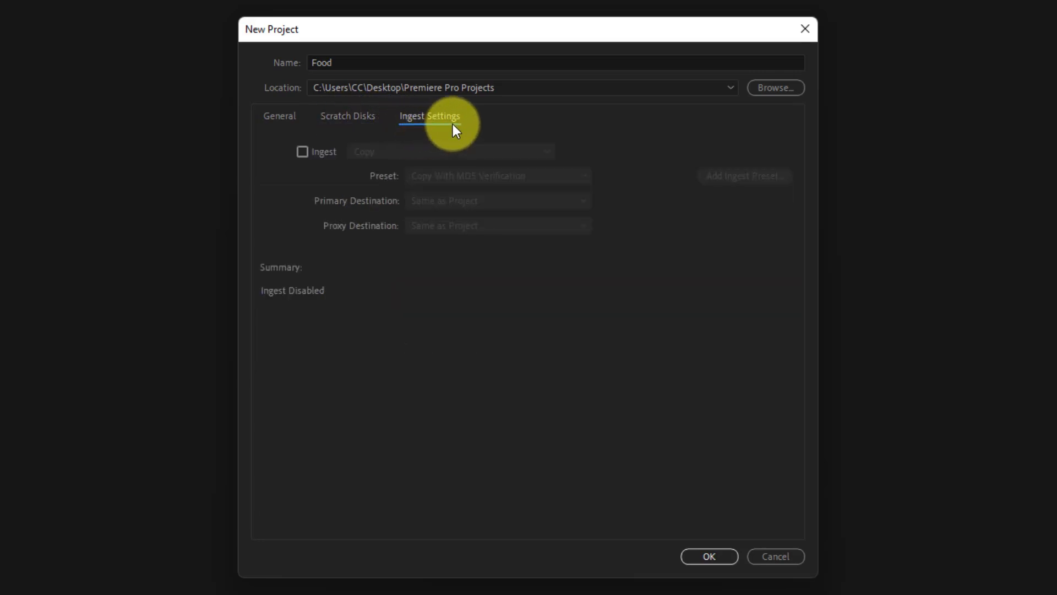
click(302, 151)
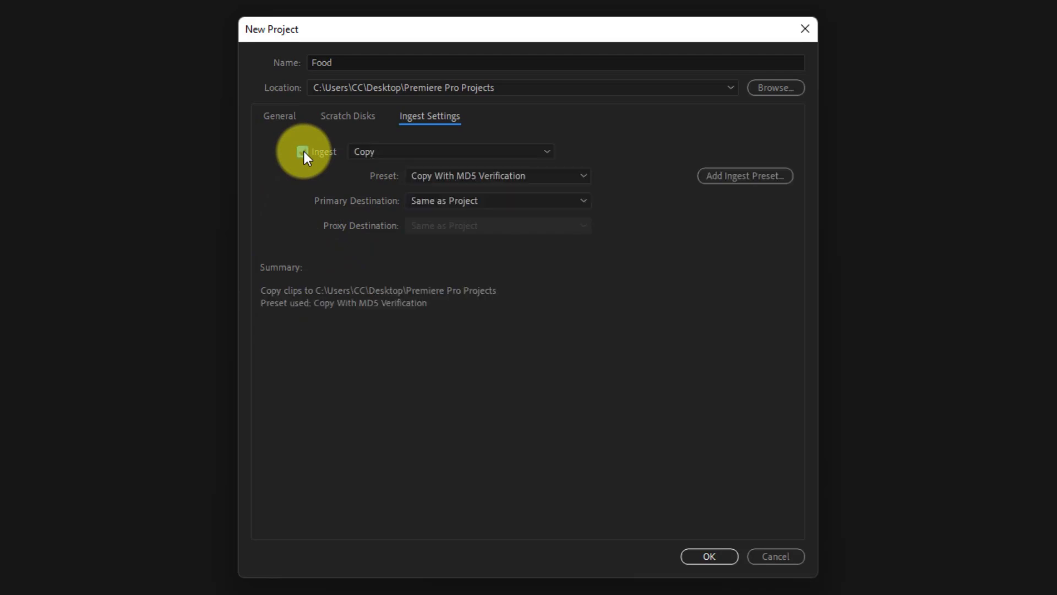
Step: Examine the available ingest presets, ingest actions and primary destinations, plus the file browser for adding an ingest preset
click(424, 174)
click(440, 175)
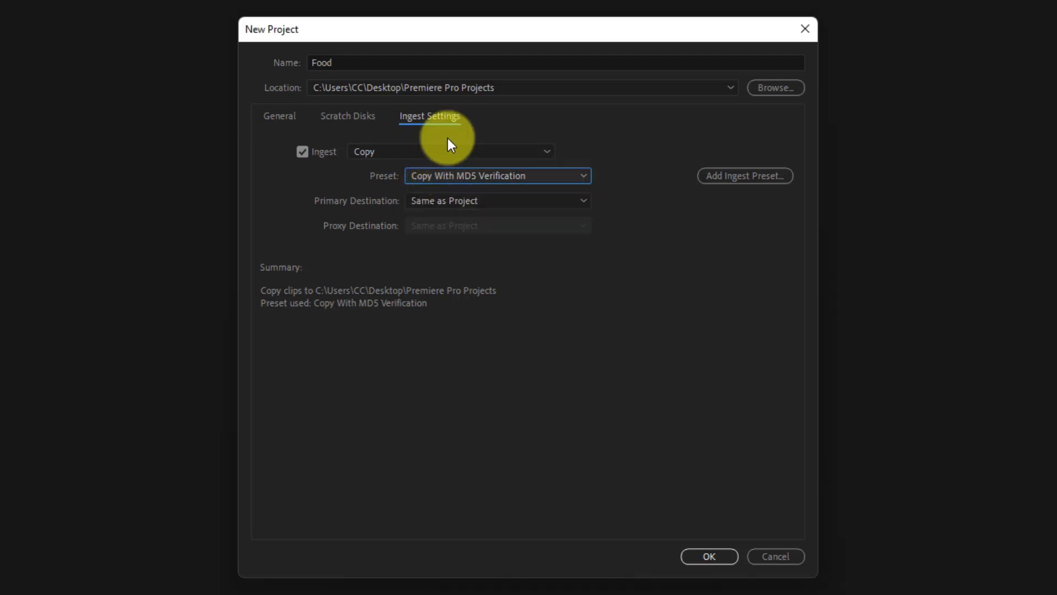
click(455, 150)
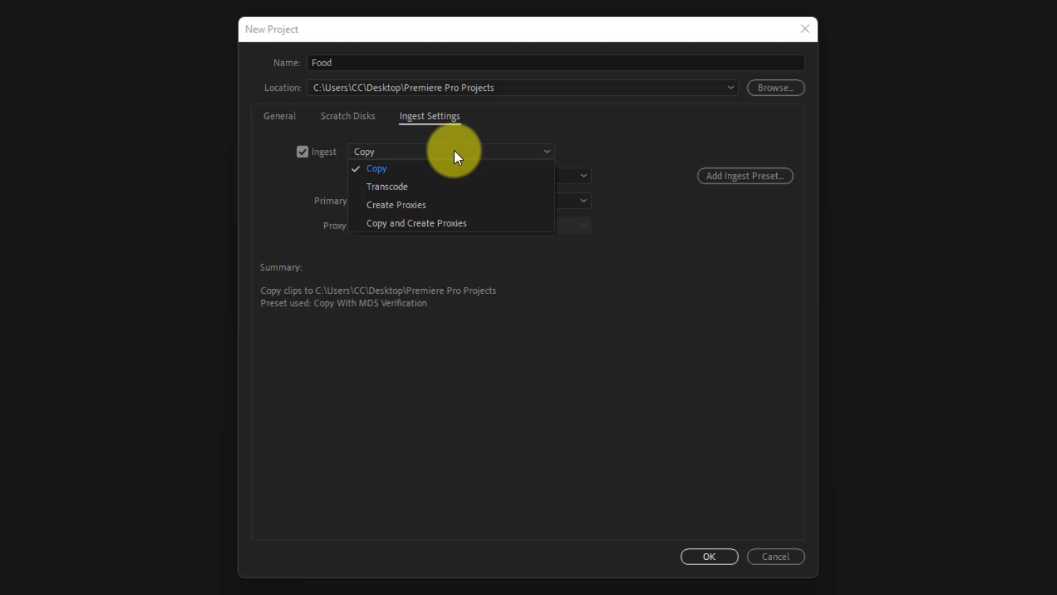
click(454, 154)
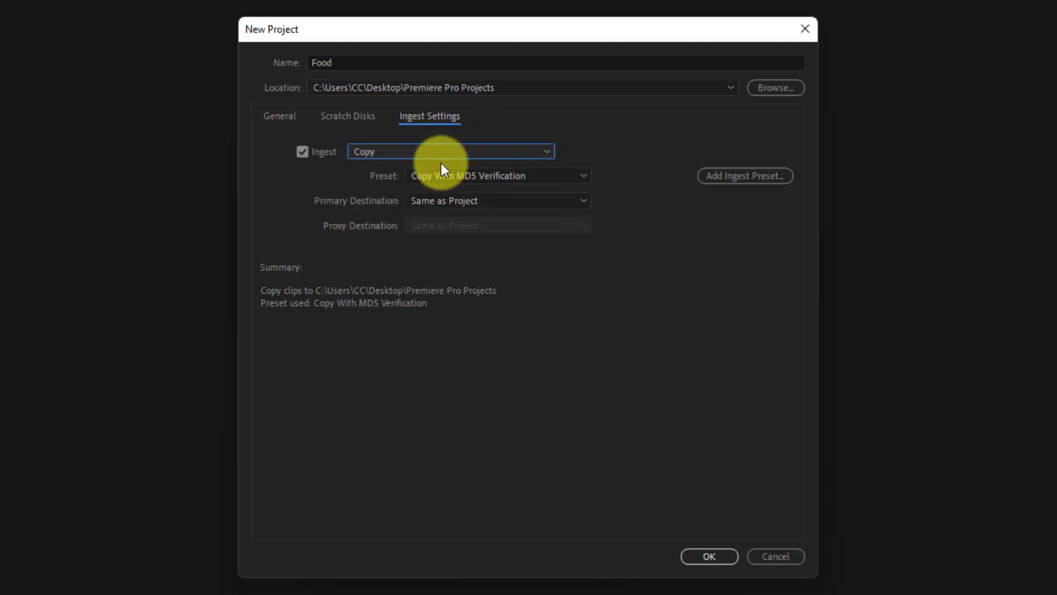
click(484, 201)
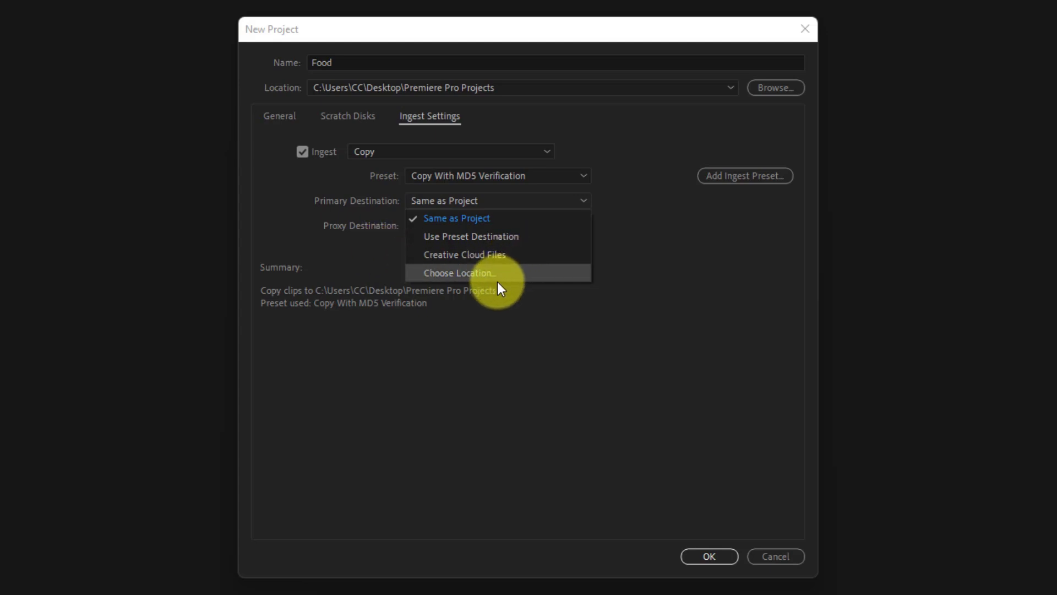
click(524, 326)
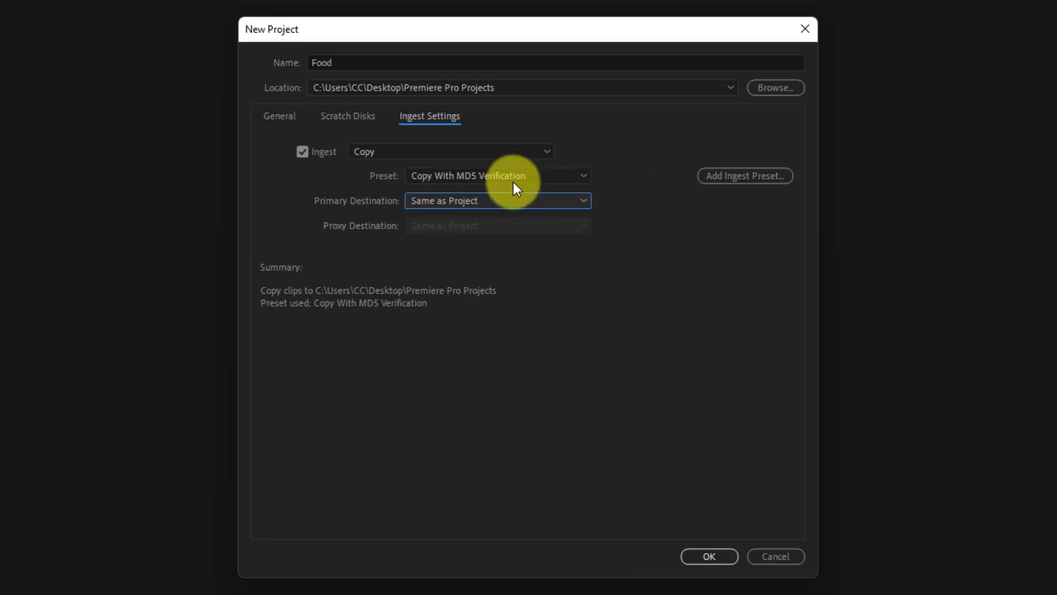
click(761, 177)
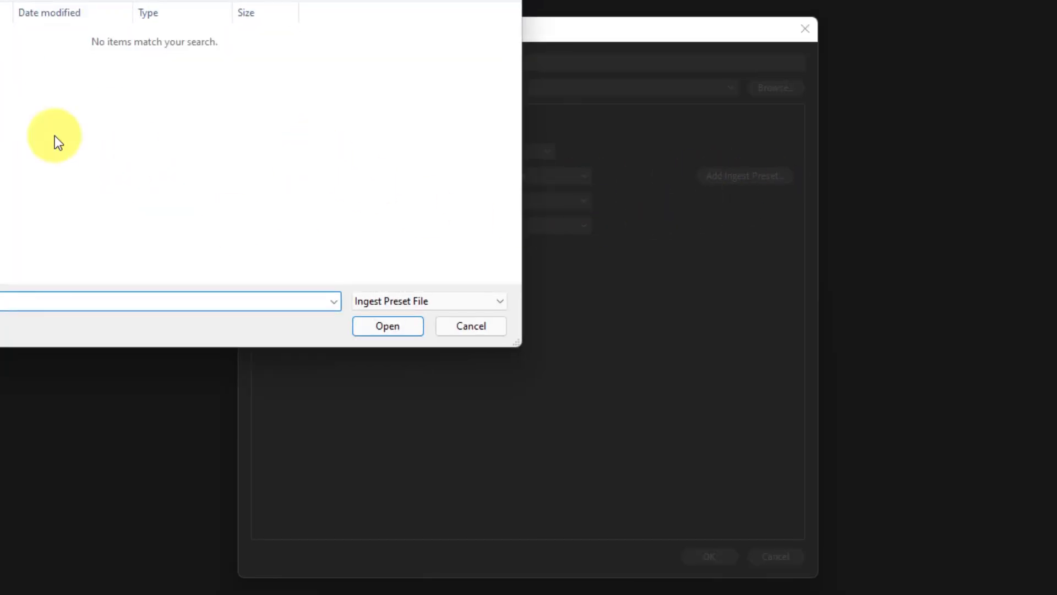
click(461, 327)
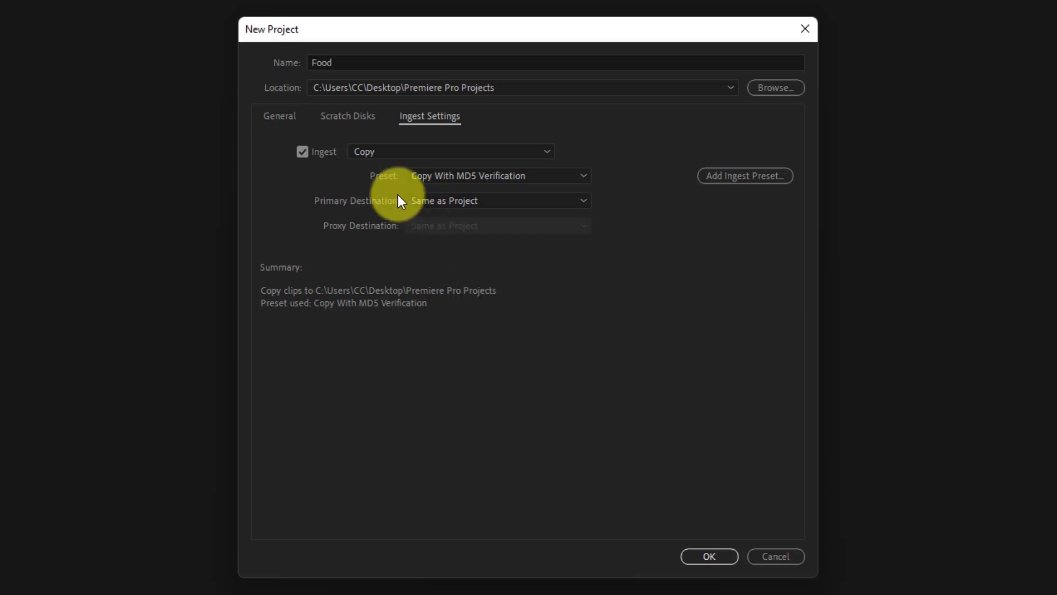
Step: Disable Ingest for the new project and review its general, scratch disk and ingest settings
click(302, 152)
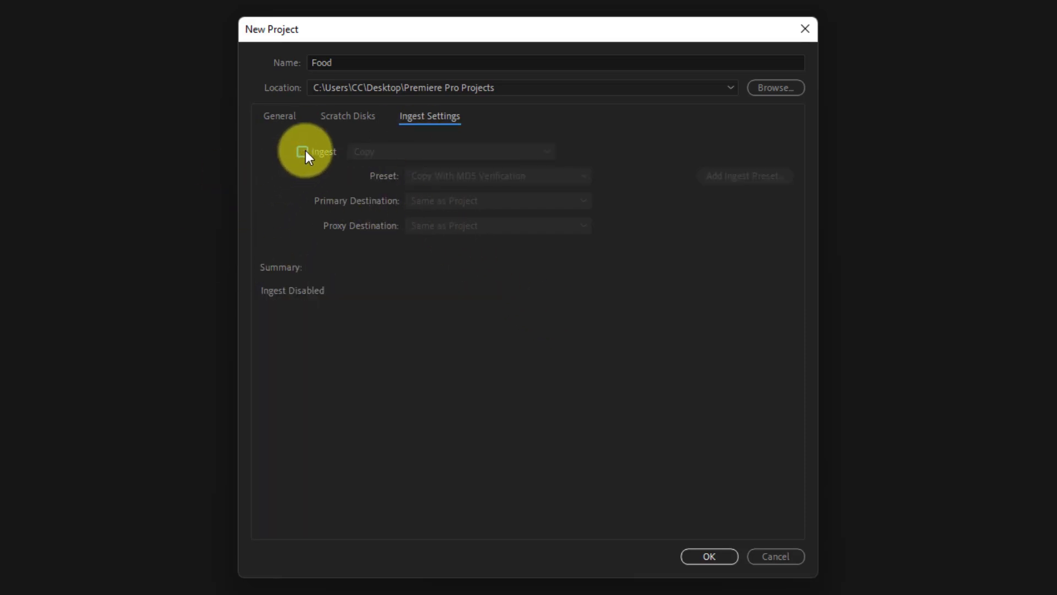
click(281, 117)
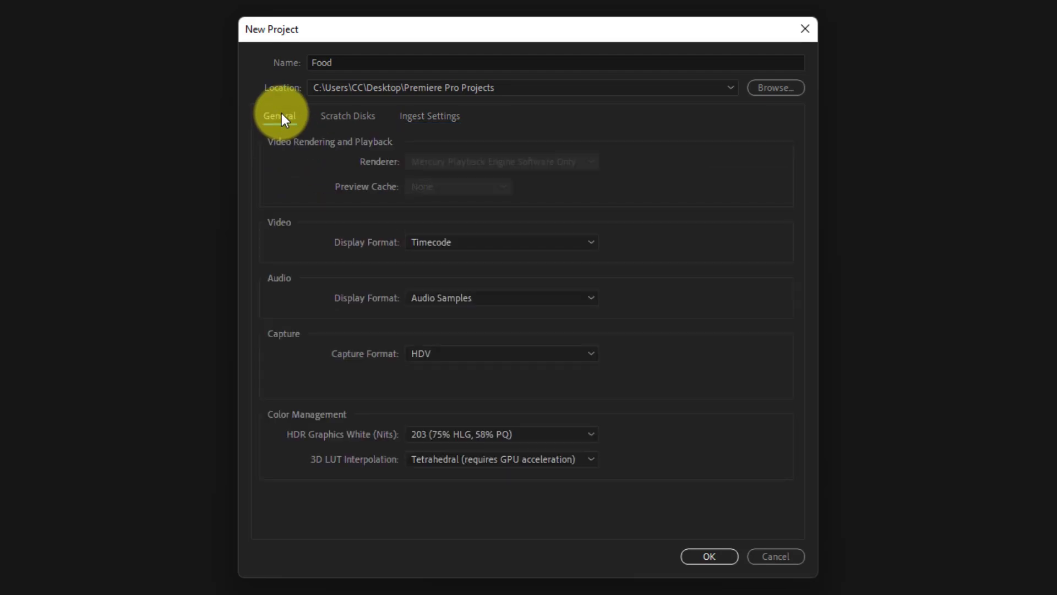
click(441, 118)
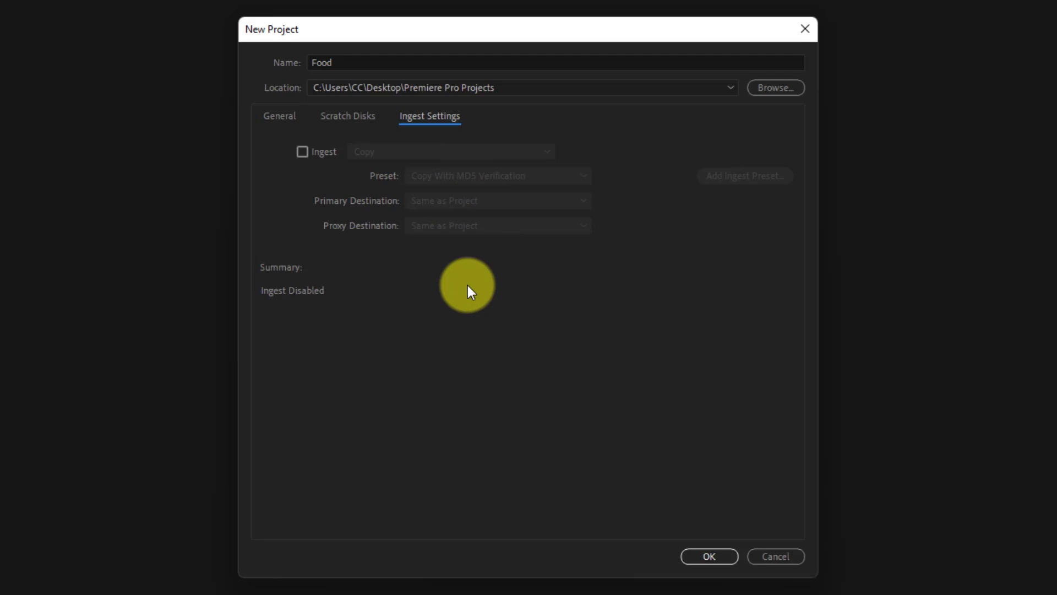
click(284, 116)
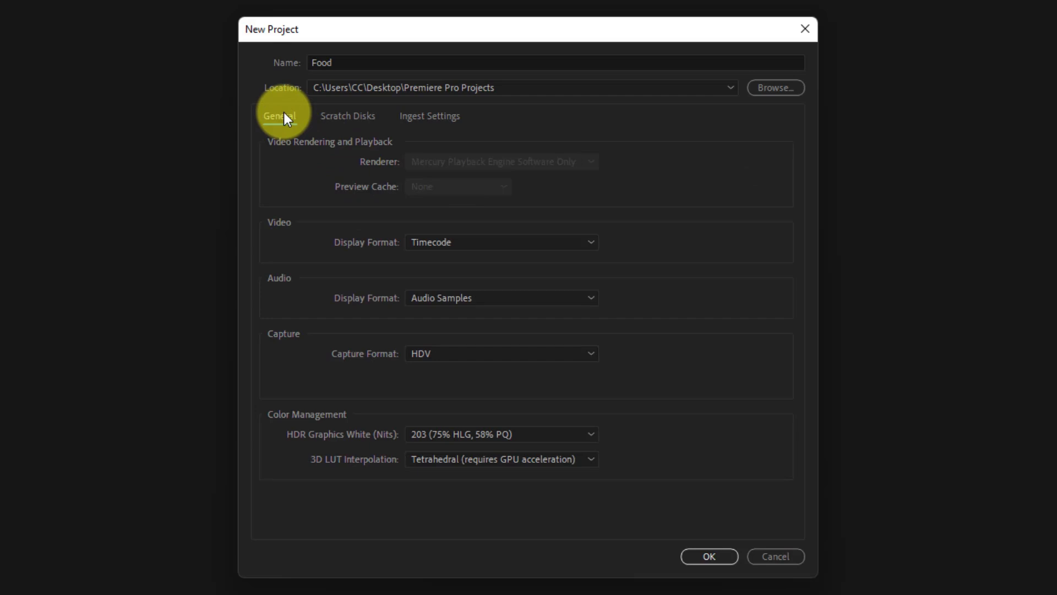
click(349, 120)
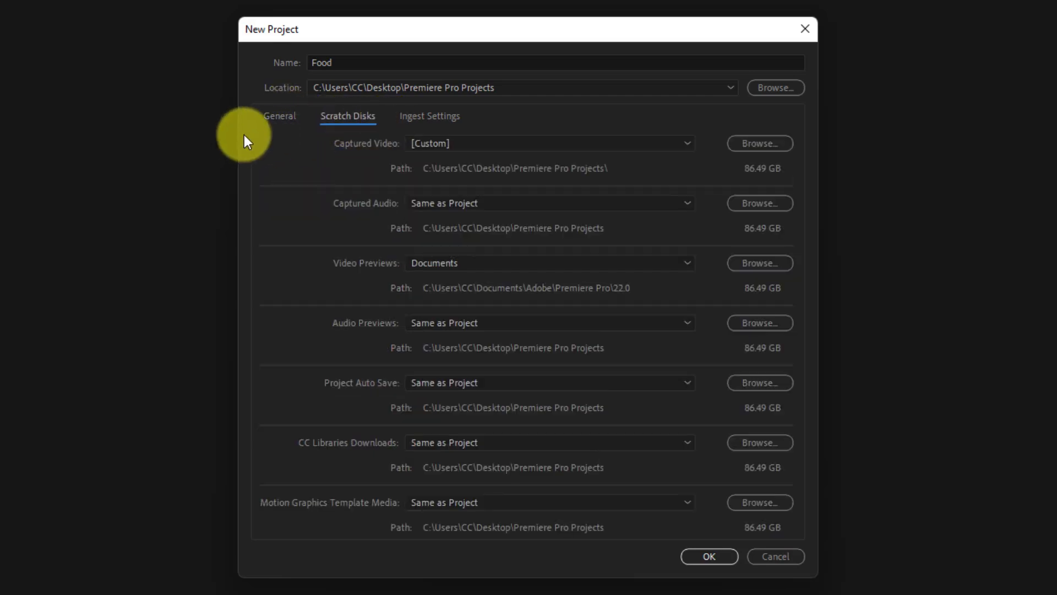
click(271, 121)
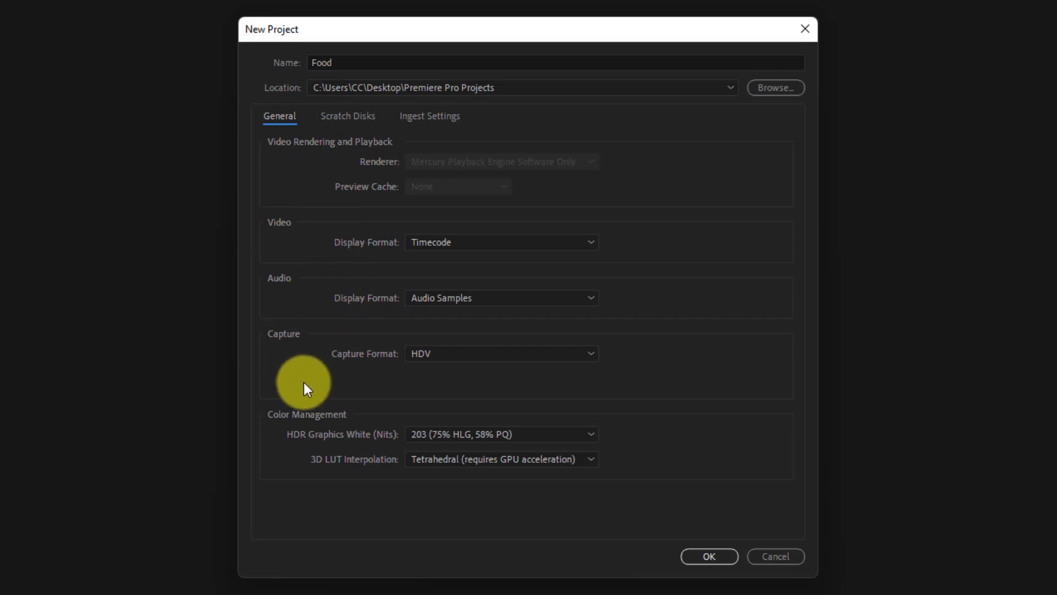
click(339, 124)
click(408, 121)
click(287, 117)
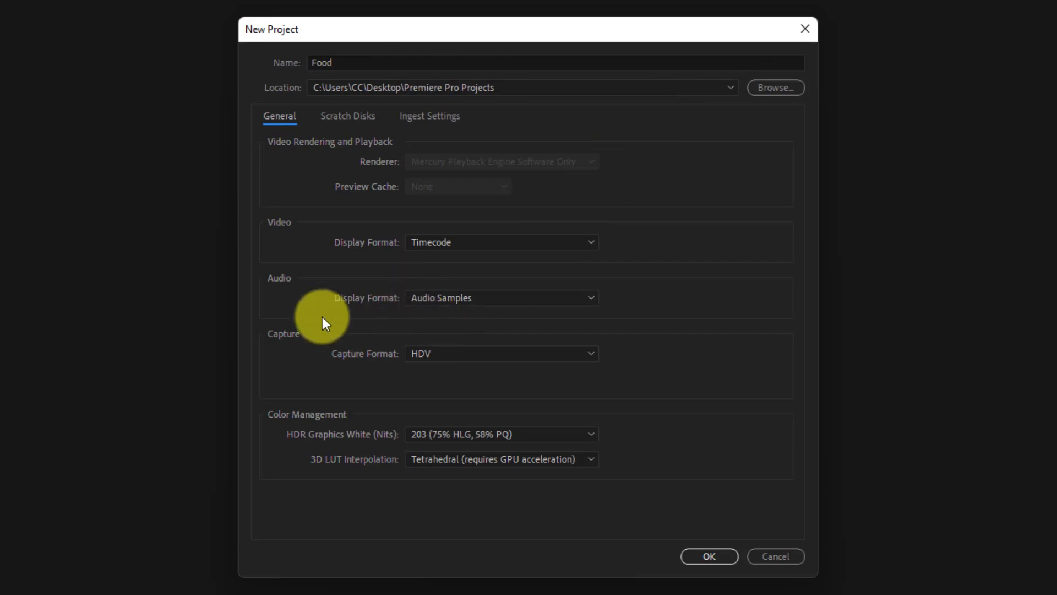
Step: Keep HDV as the capture format and create the Food project, replacing the existing project of the same name
click(434, 356)
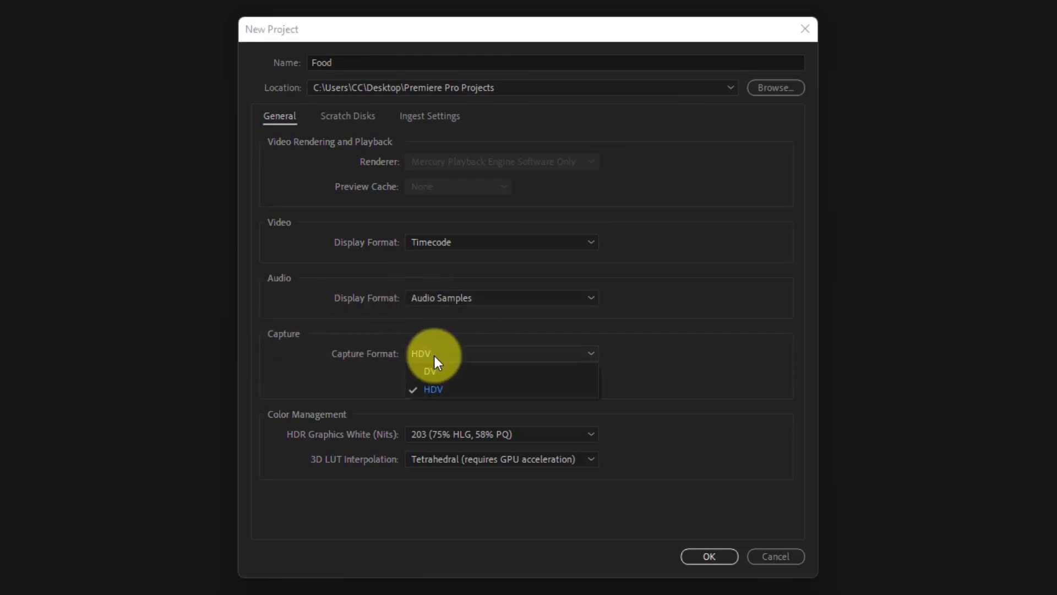
click(447, 389)
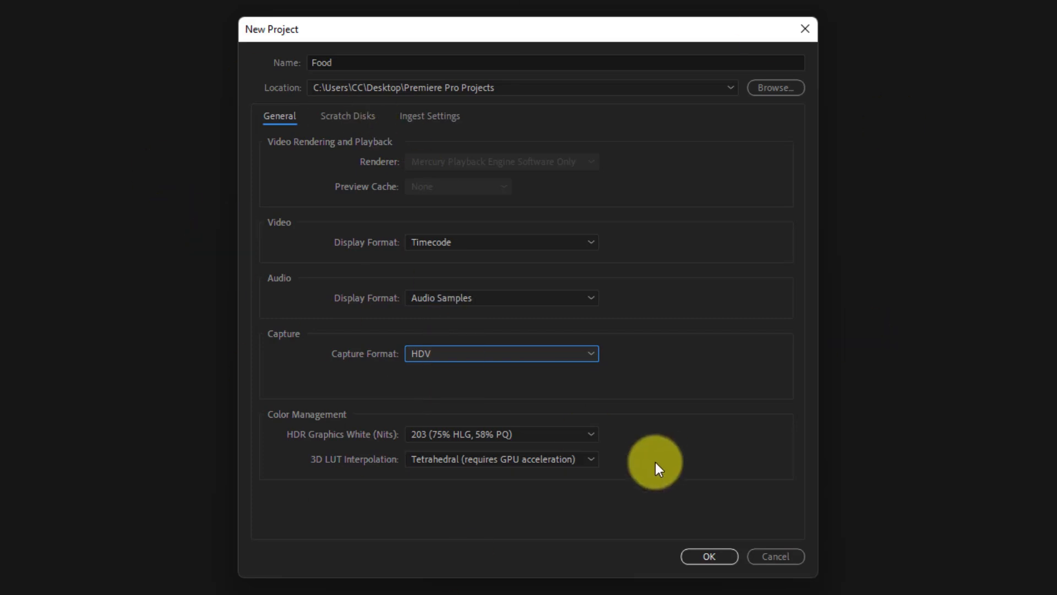
click(699, 556)
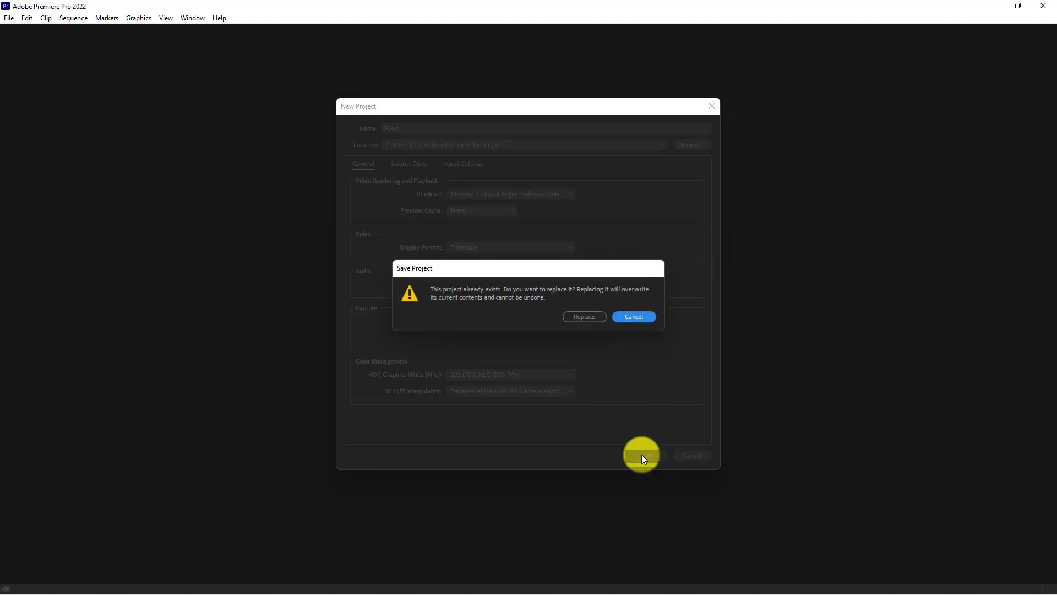
click(583, 317)
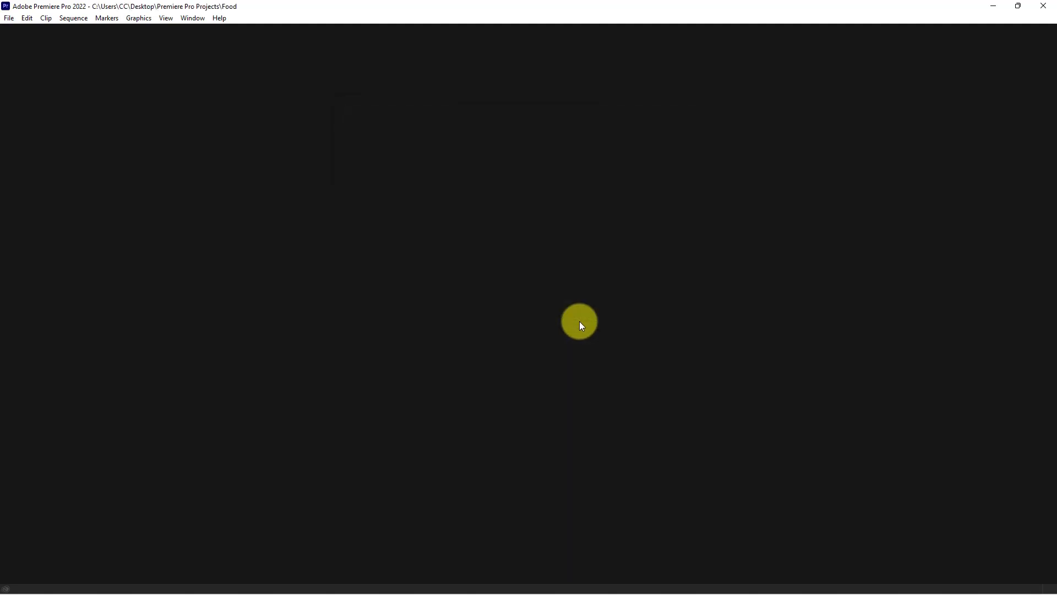